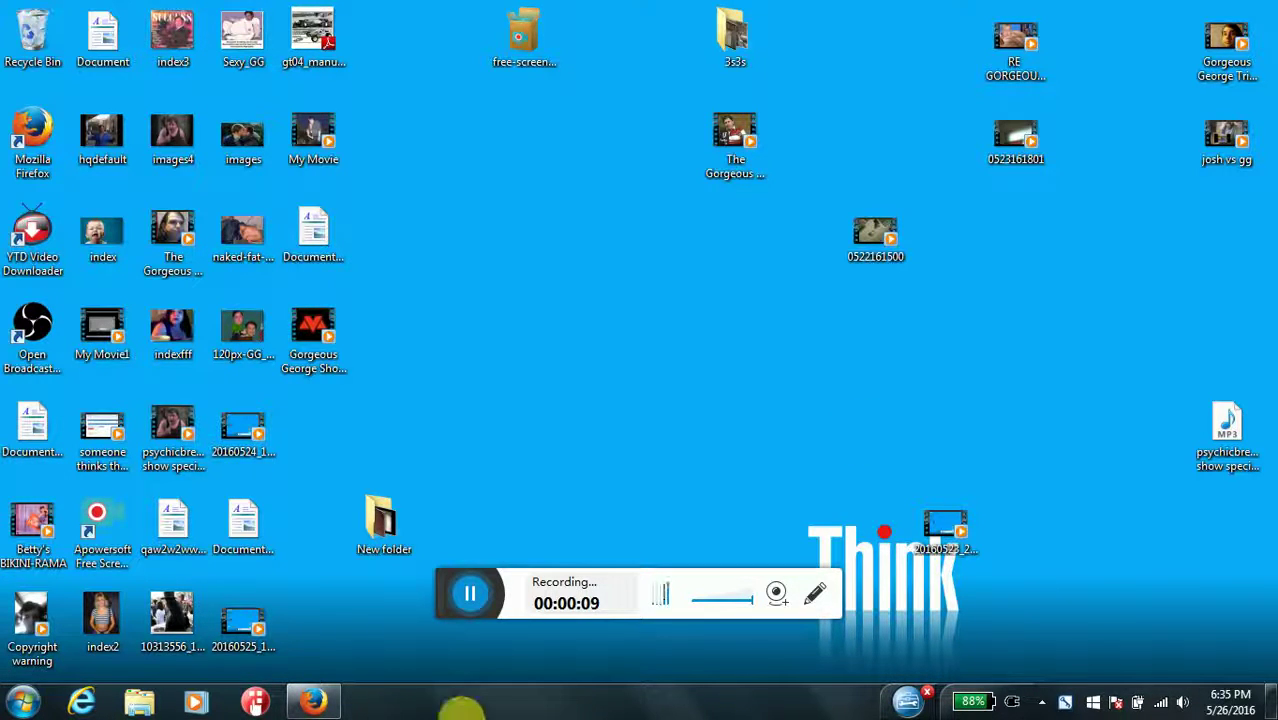
From the Summer 1999 video page, follow the 'The Gorgeous George Project' channel link
left_click(322, 706)
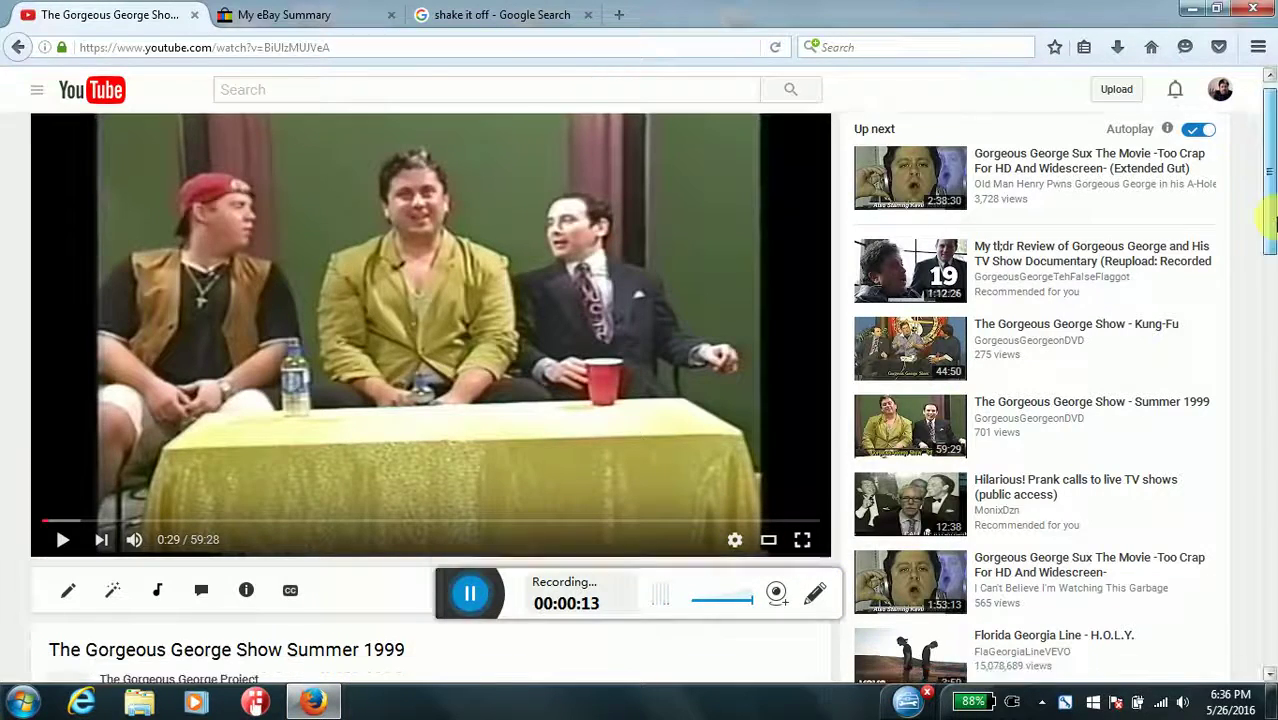
left_click_drag(1262, 166, 1264, 243)
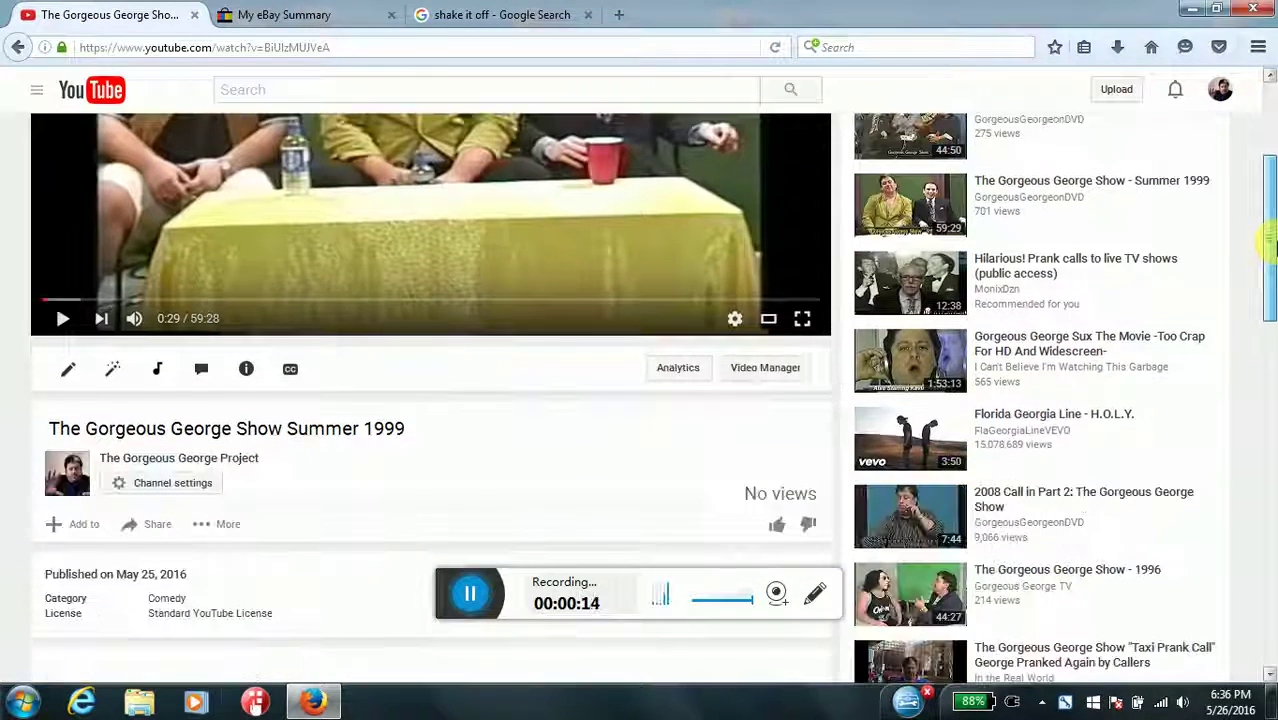
left_click(235, 428)
left_click(238, 460)
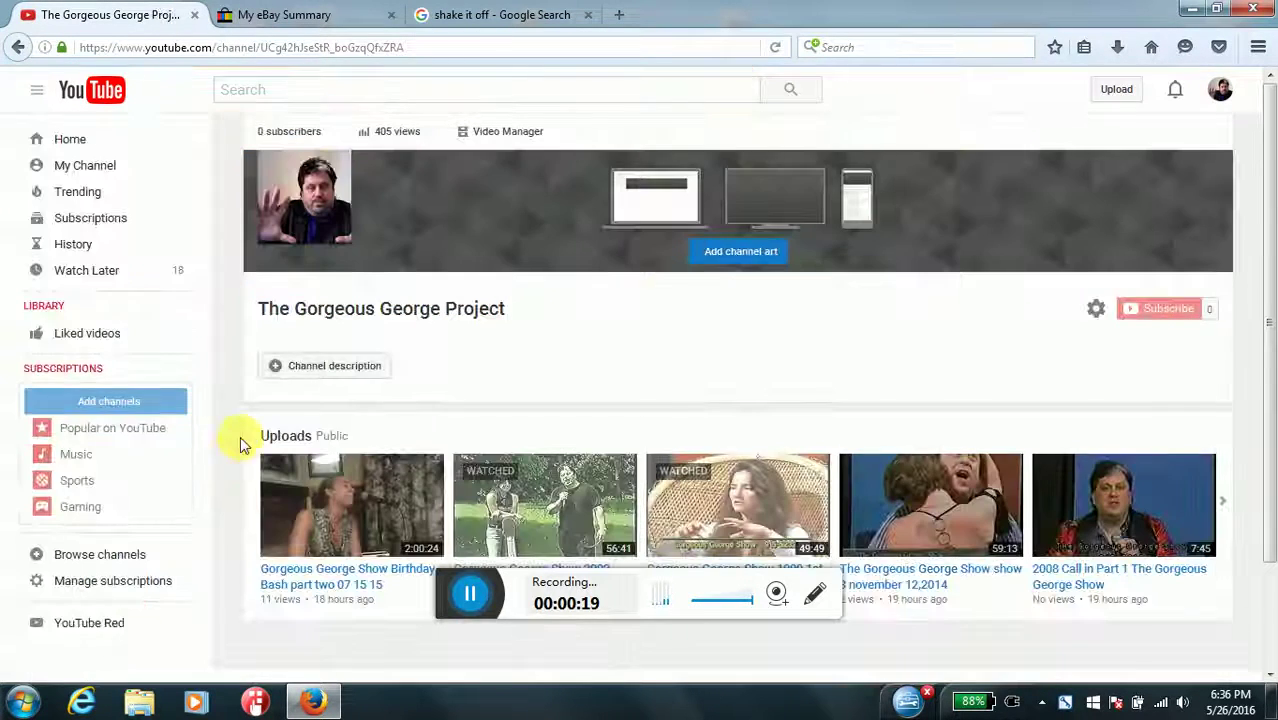
Open Creator Studio's Video Manager listing all 35 uploaded videos
left_click(508, 131)
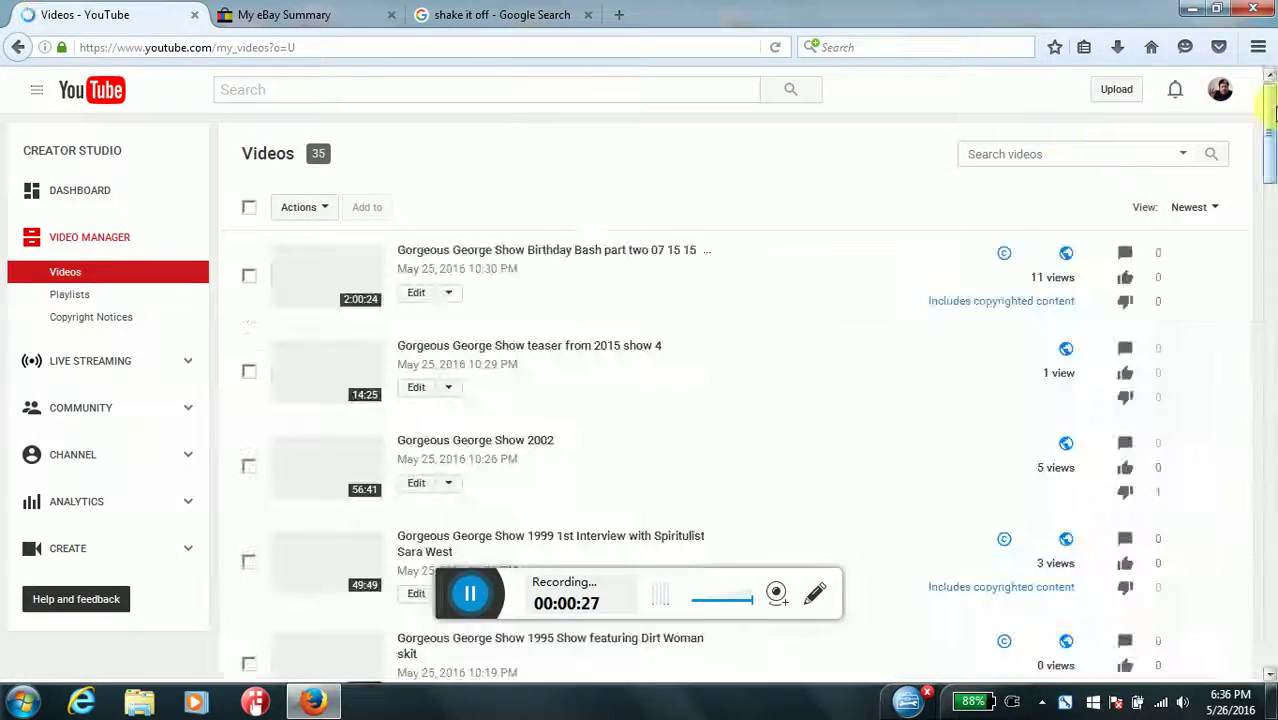
left_click_drag(1268, 100, 1268, 552)
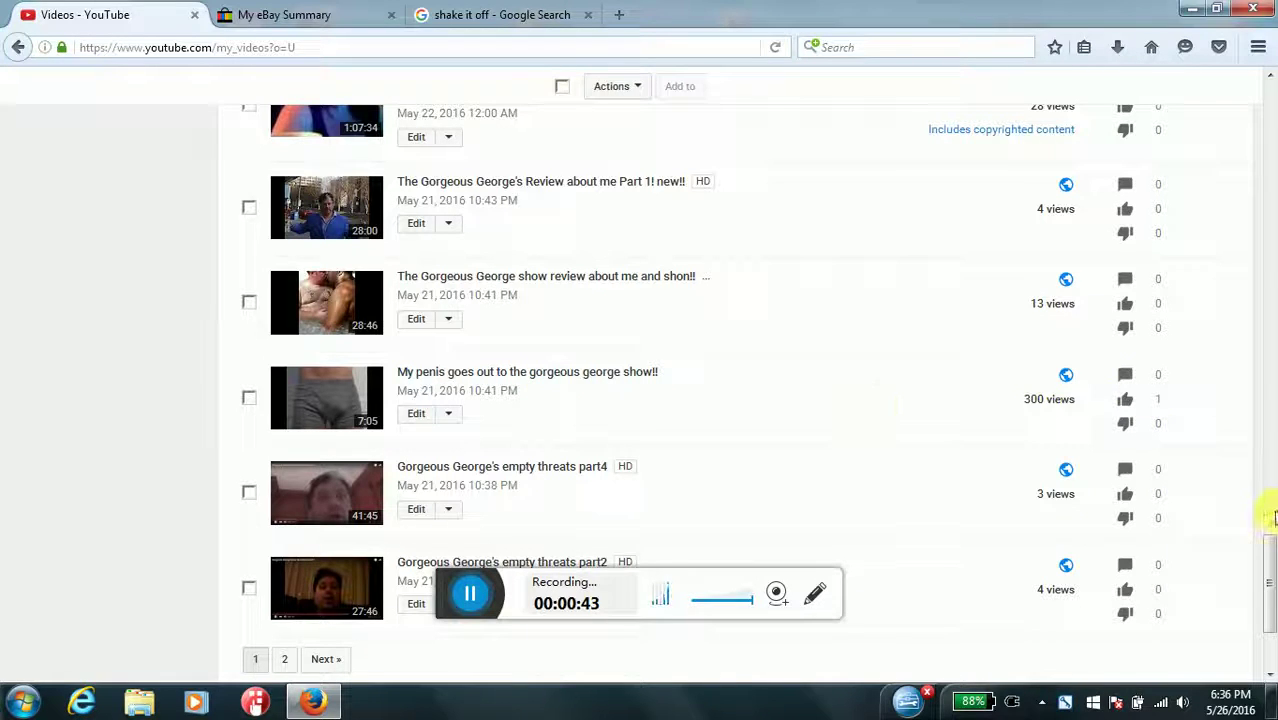
mouse_move(1270, 517)
left_mouse_down()
mouse_move(1270, 560)
mouse_move(1258, 393)
mouse_move(1184, 130)
left_mouse_up()
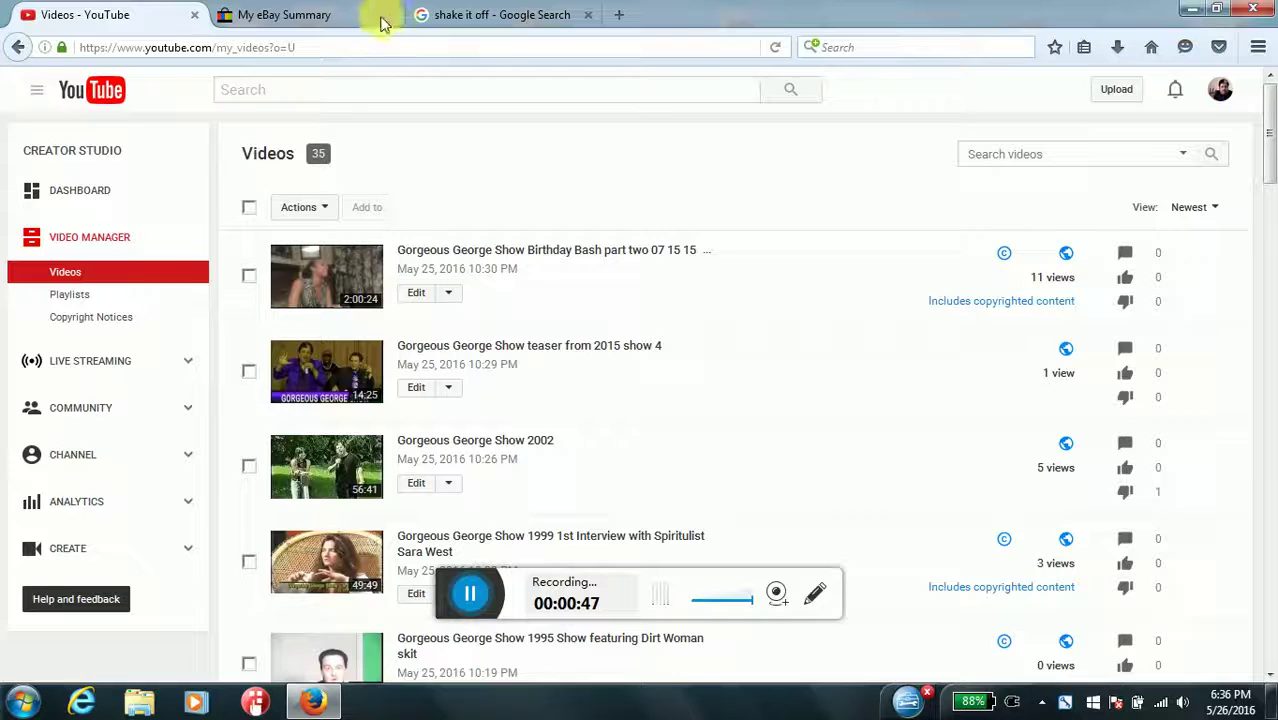
Return to The Gorgeous George Project channel page showing its uploads and 405 views
left_click(17, 48)
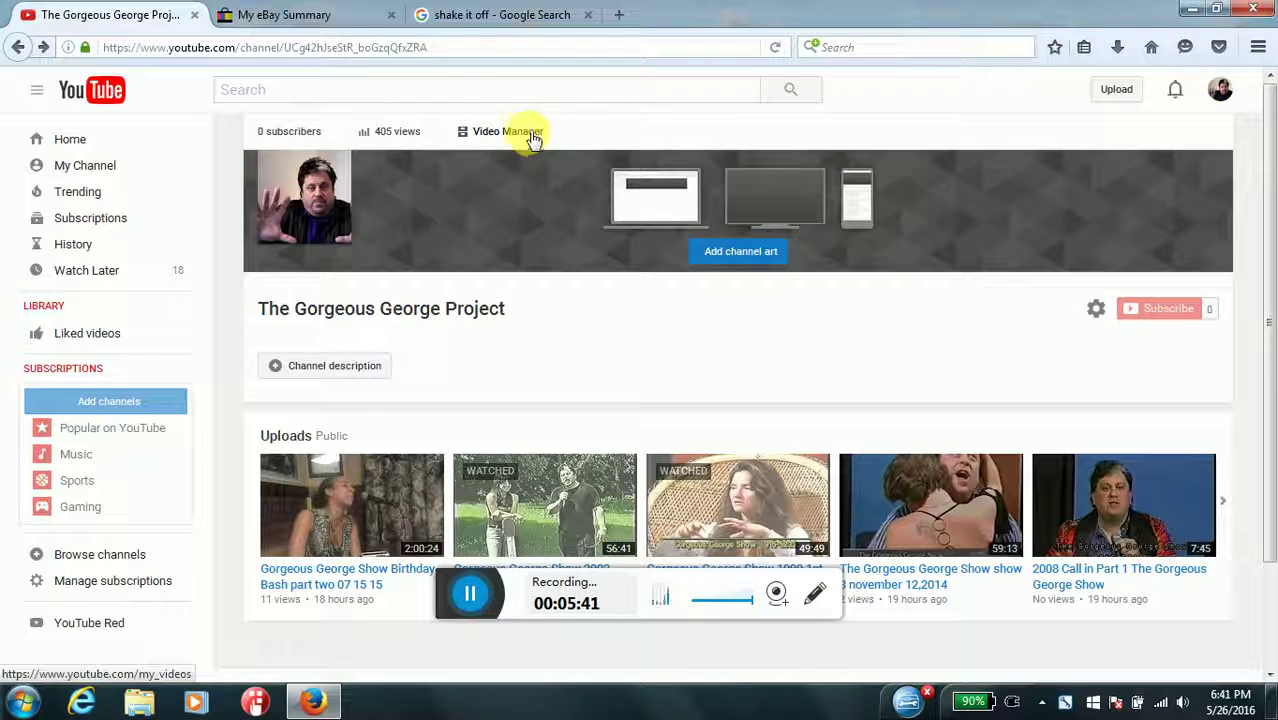
Reopen the Video Manager from under the channel banner, listing the 35 uploads
left_click(530, 134)
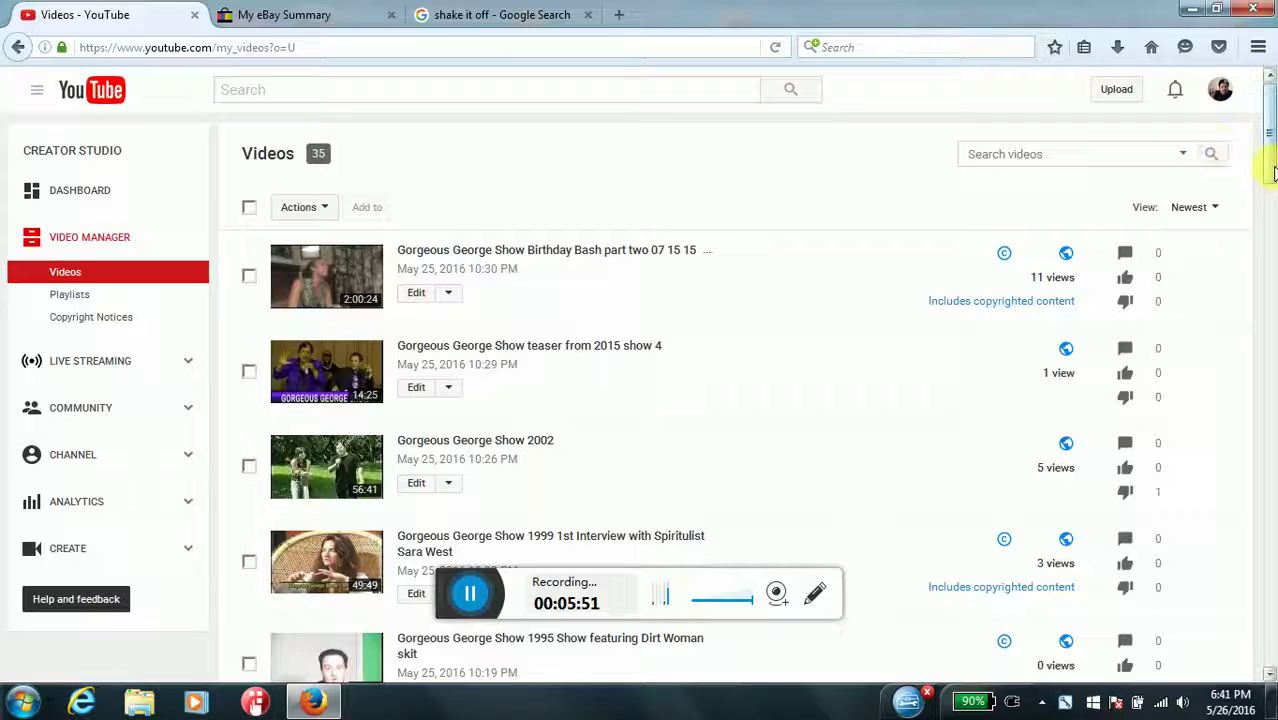
left_click_drag(1270, 170, 1268, 665)
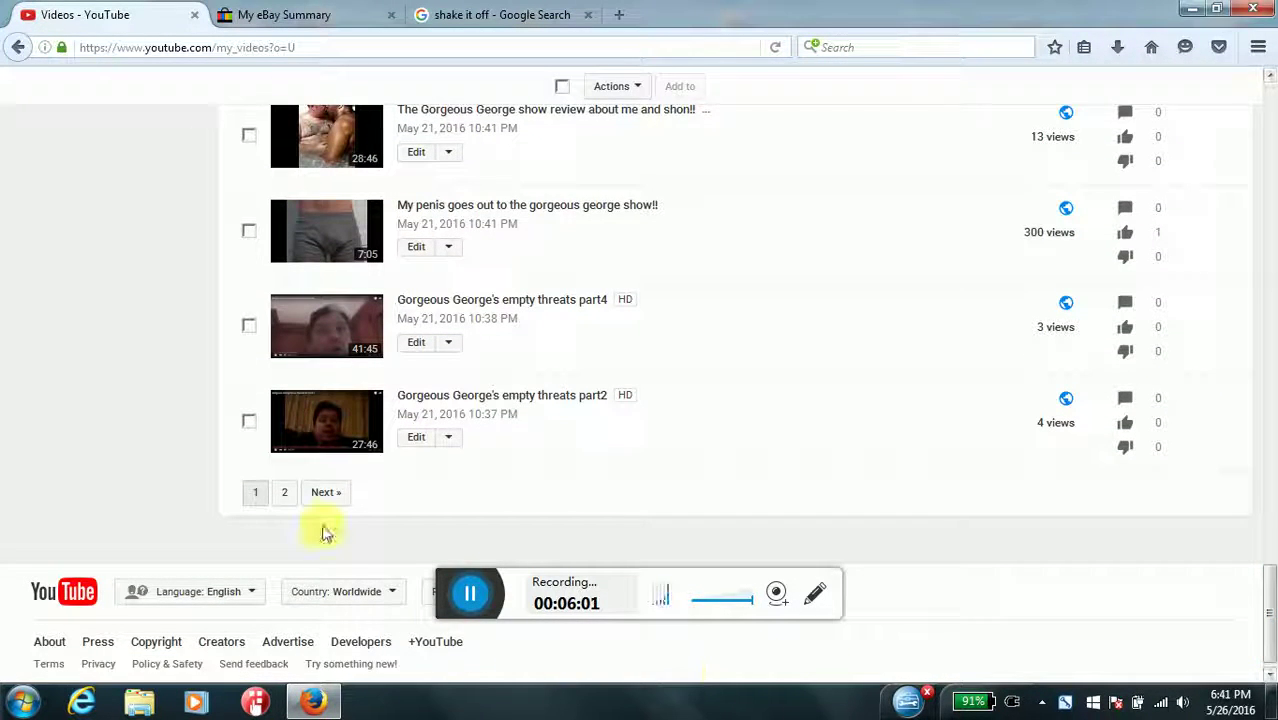
Show page two of the uploads, with the final four videos, then minimize the browser
left_click(326, 492)
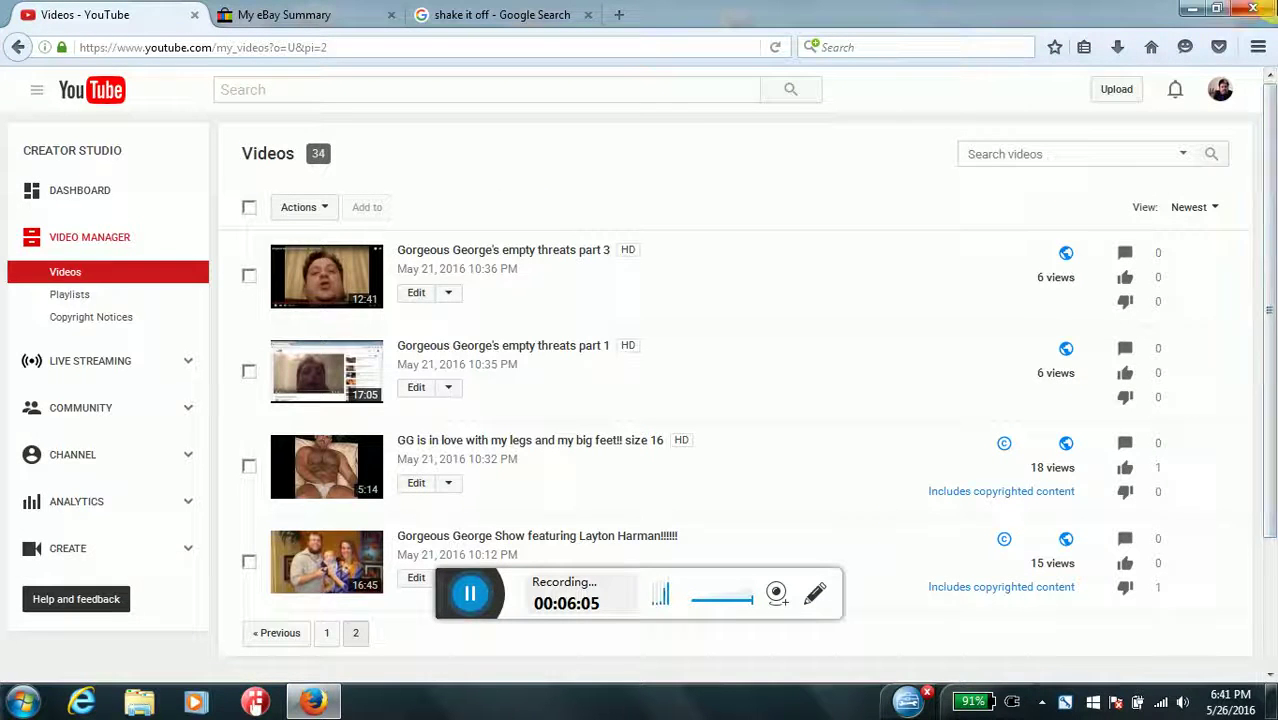
mouse_move(1268, 170)
left_mouse_down()
mouse_move(1268, 258)
mouse_move(1262, 140)
left_mouse_up()
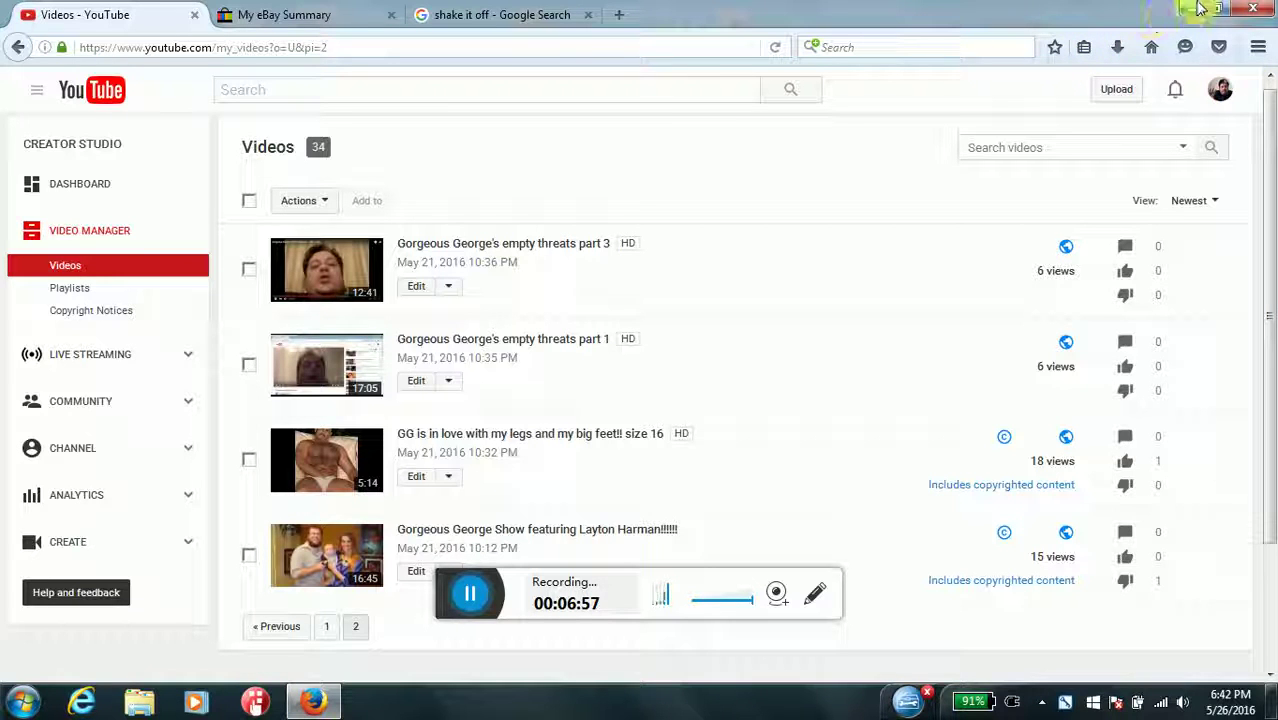
left_click(1196, 11)
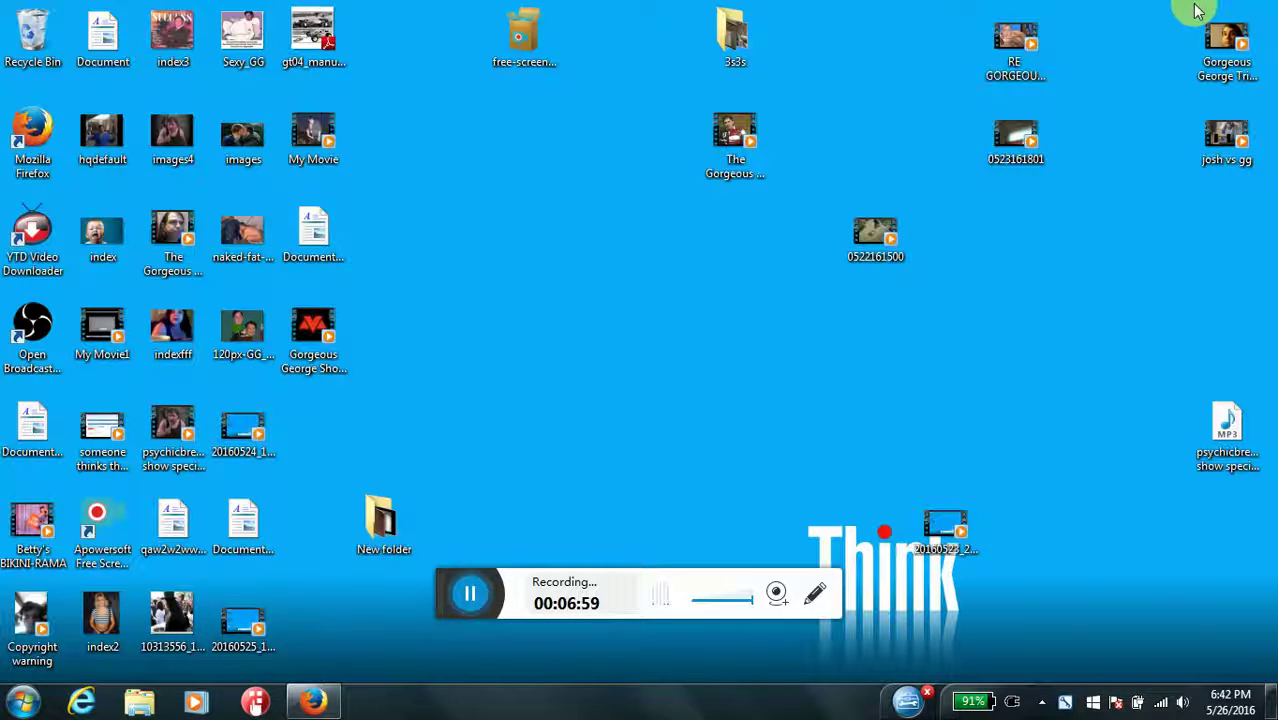